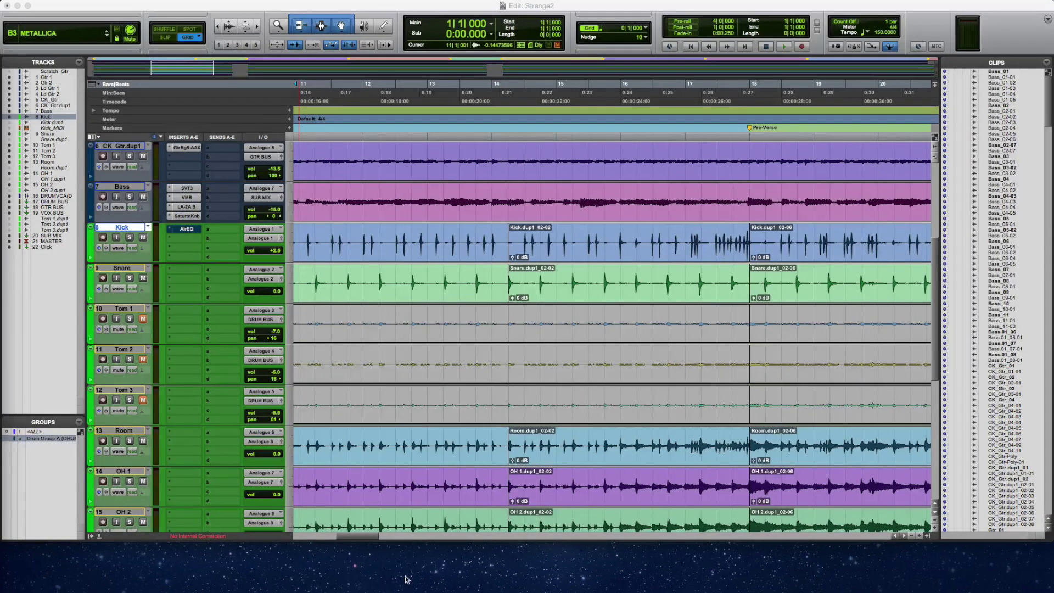
# Scroll the Edit window timeline left to bring bar 1 into view
pyautogui.moveTo(362, 536); pyautogui.dragTo(315, 535)
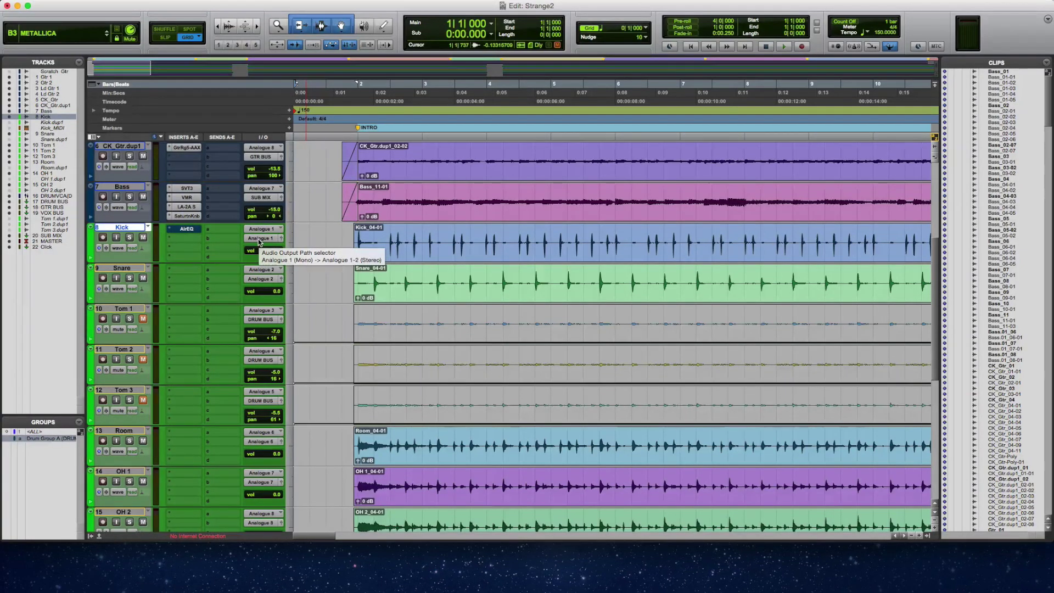
# Create a new mono audio track below Kick and name it Kick_FX Print
pyautogui.rightClick(136, 227)
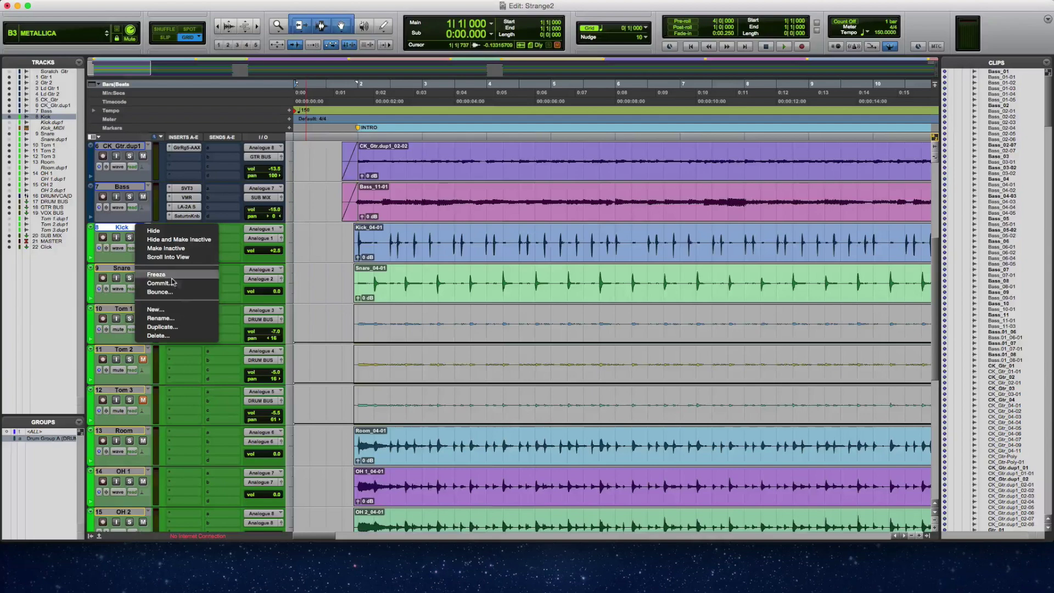
pyautogui.click(172, 310)
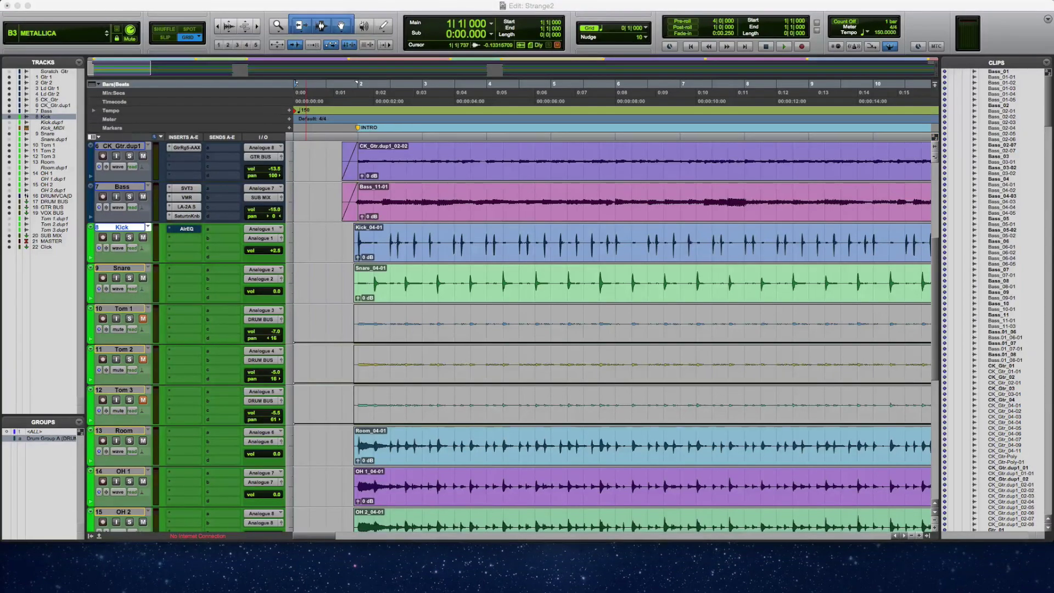
pyautogui.press('Return')
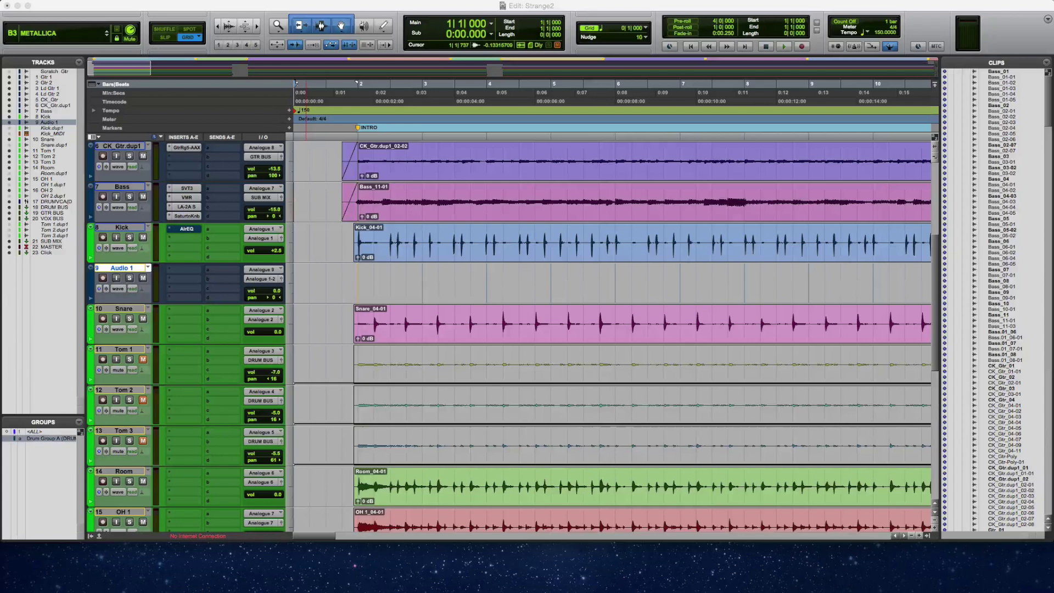
pyautogui.press('Return')
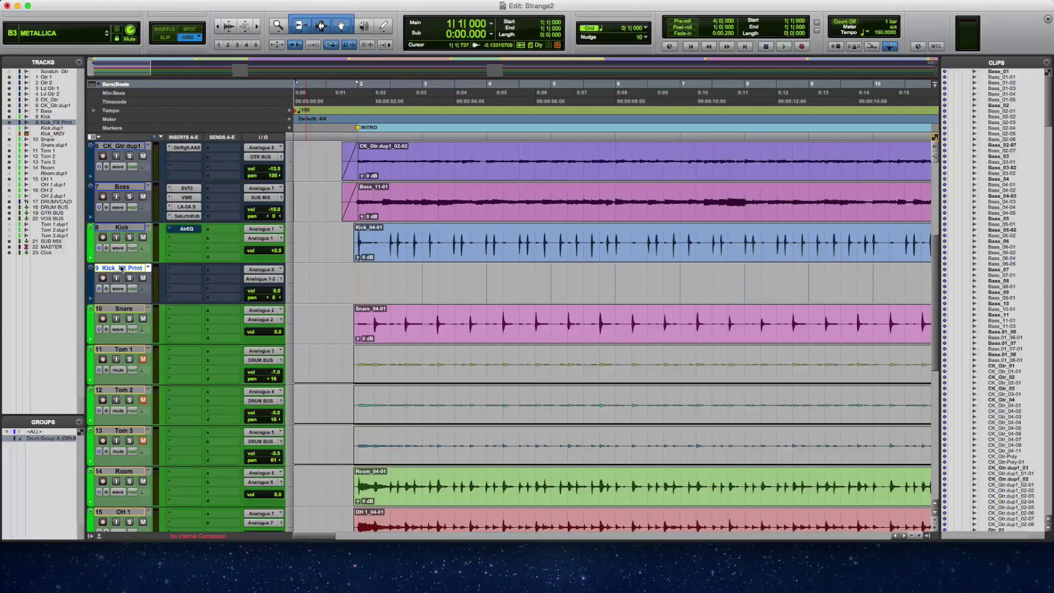
# Set Kick_FX Print's input to the PRINT.L interface path
pyautogui.click(280, 270)
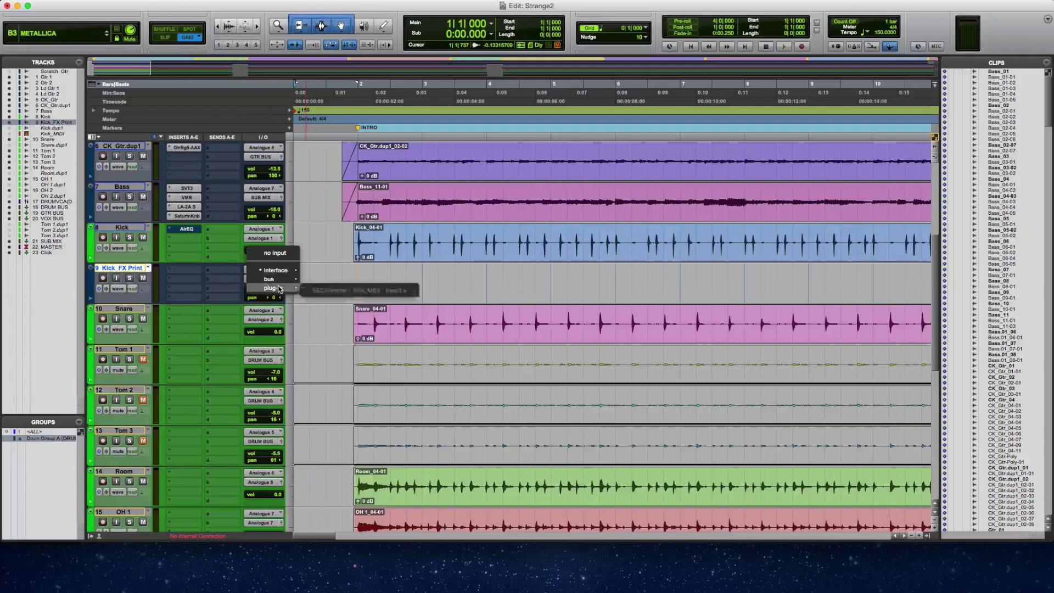
pyautogui.moveTo(283, 273)
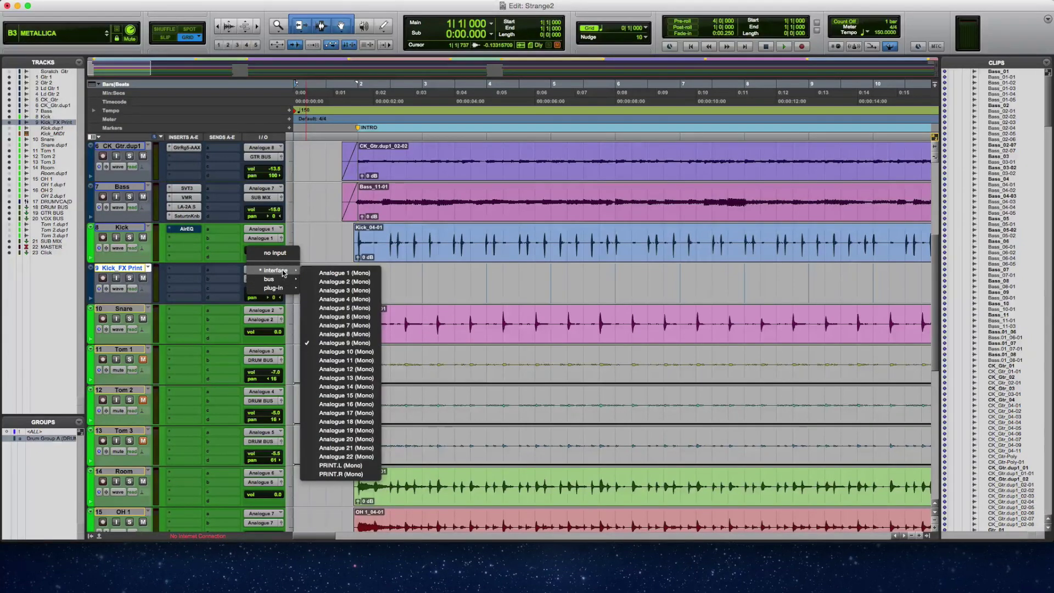
pyautogui.click(362, 465)
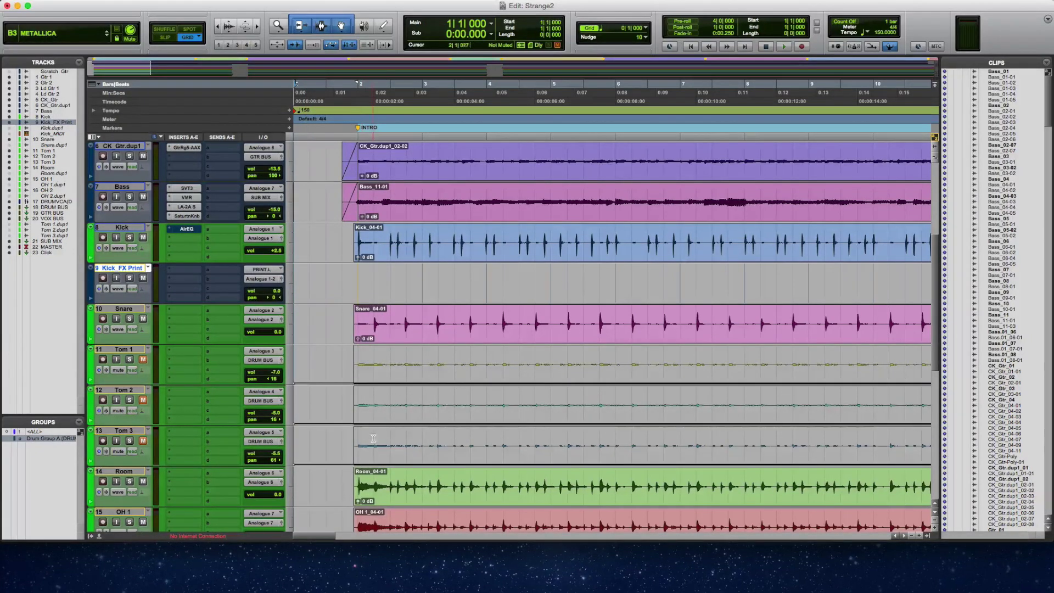
# Route Kick_FX Print's output to DRUM BUS, solo Kick, and show the Mix window
pyautogui.click(265, 279)
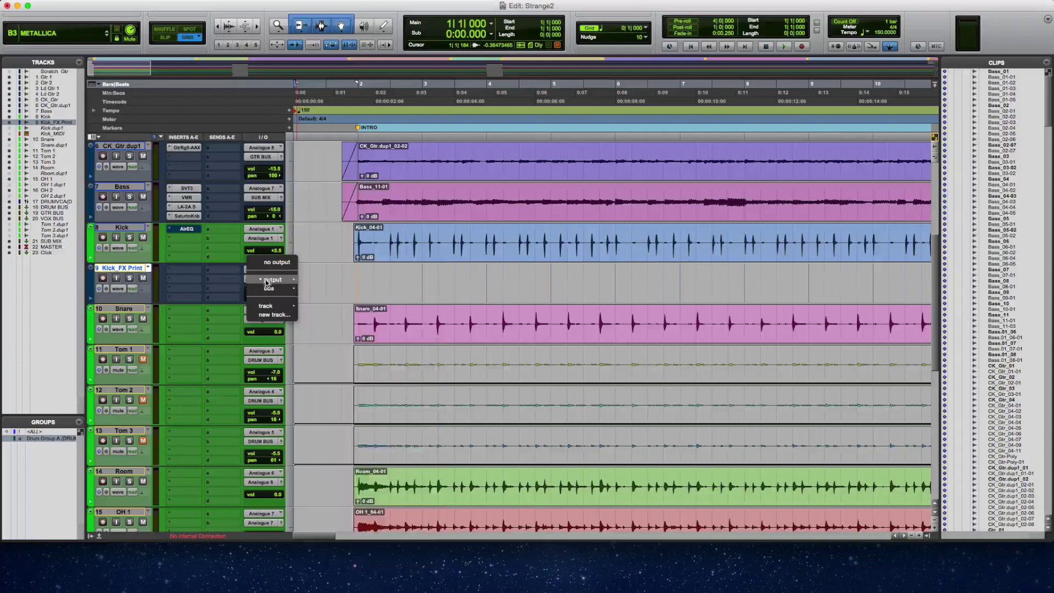
pyautogui.moveTo(269, 306)
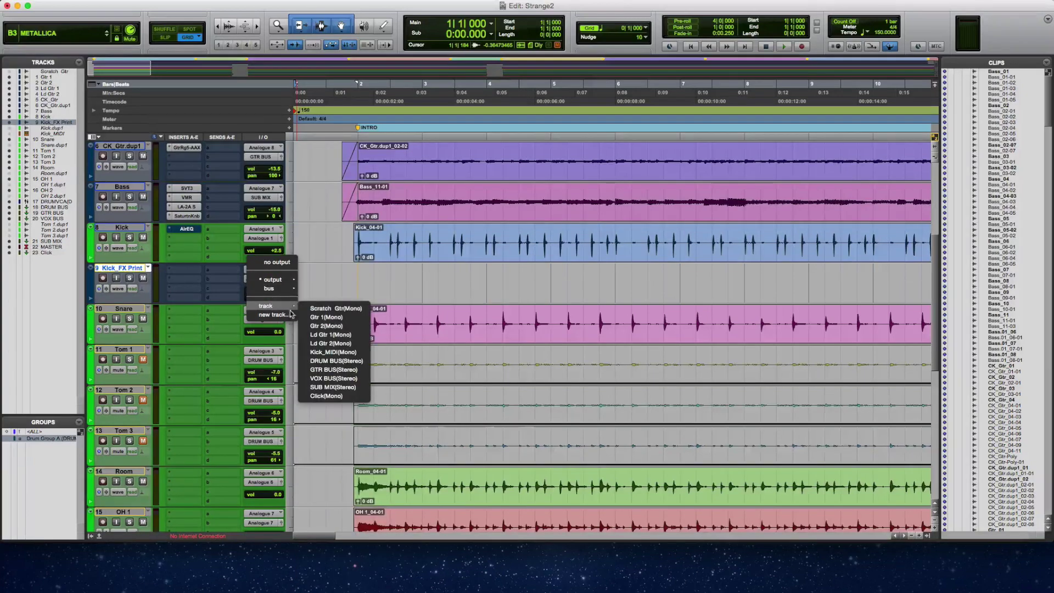
pyautogui.click(333, 361)
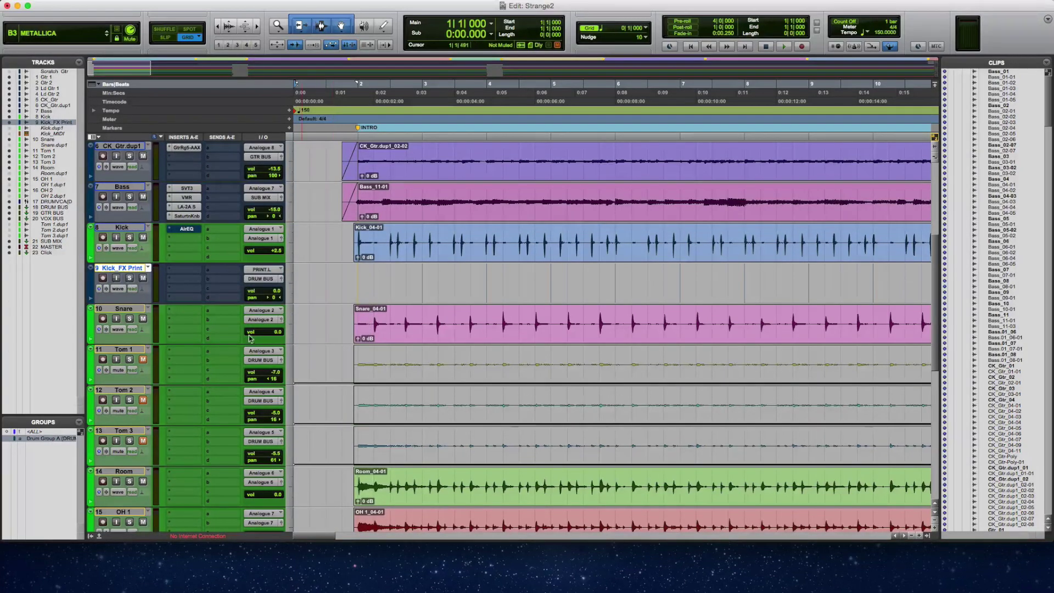
pyautogui.click(130, 237)
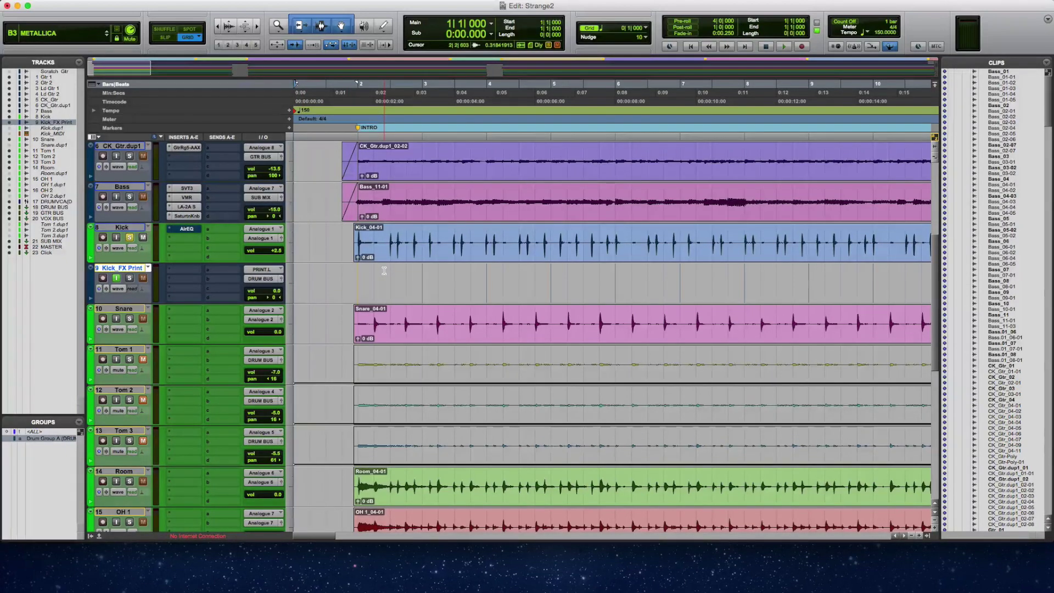
pyautogui.press('super+equal')
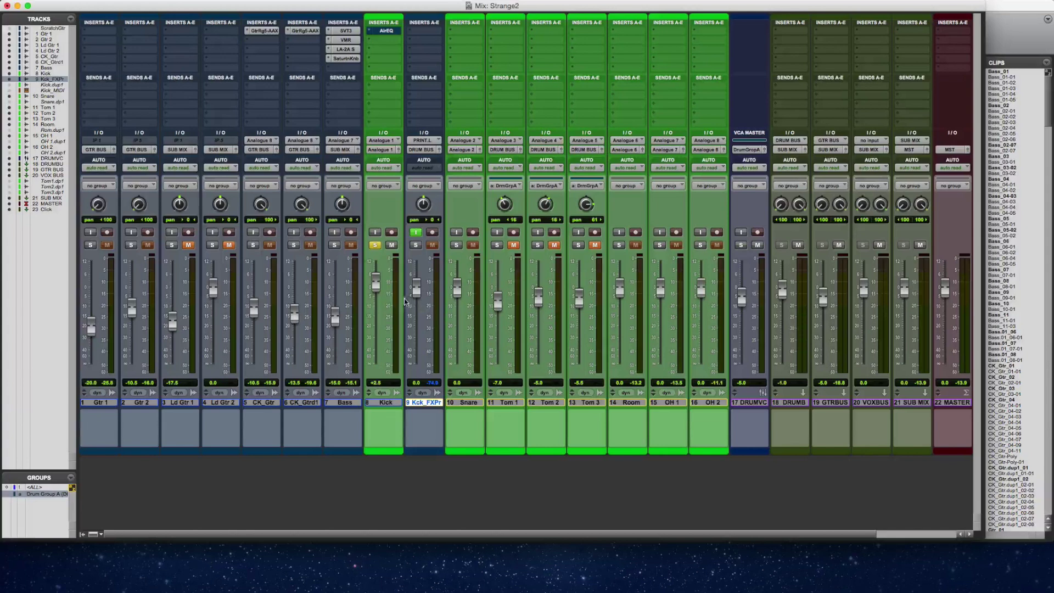
# Reset the Kick fader to 0.0 dB, check levels, and record-arm Kick_FX Print with input monitoring off
pyautogui.keyDown('alt'); pyautogui.click(376, 281); pyautogui.keyUp('alt')
pyautogui.press('space')
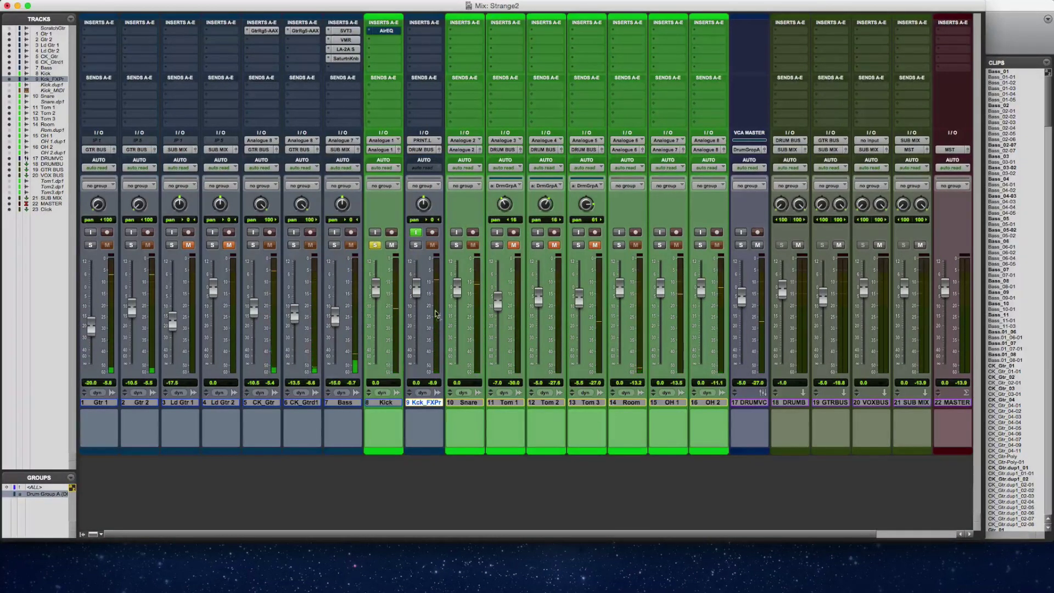
pyautogui.click(416, 233)
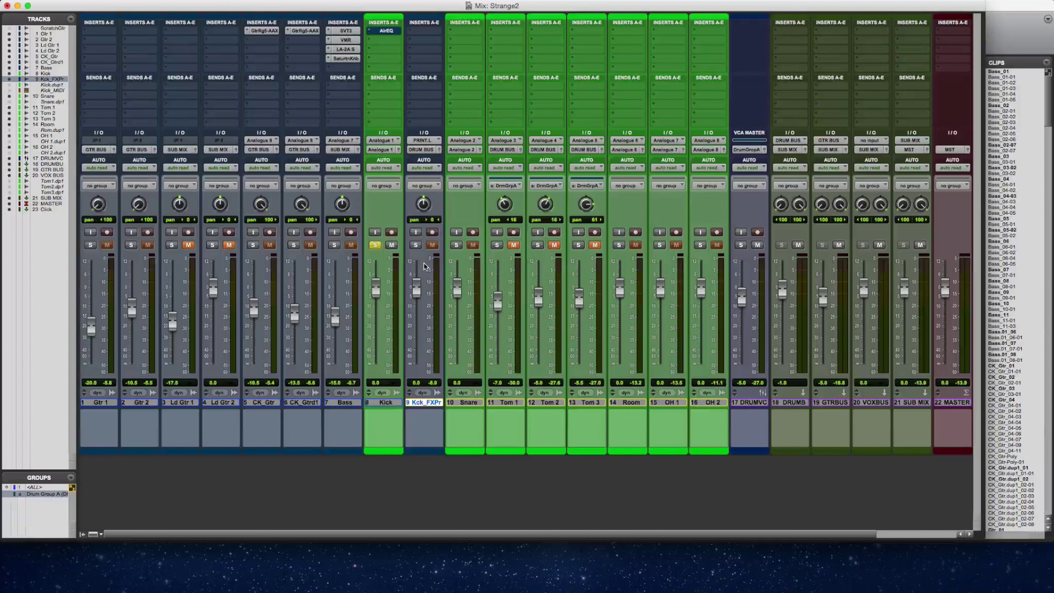
pyautogui.click(432, 233)
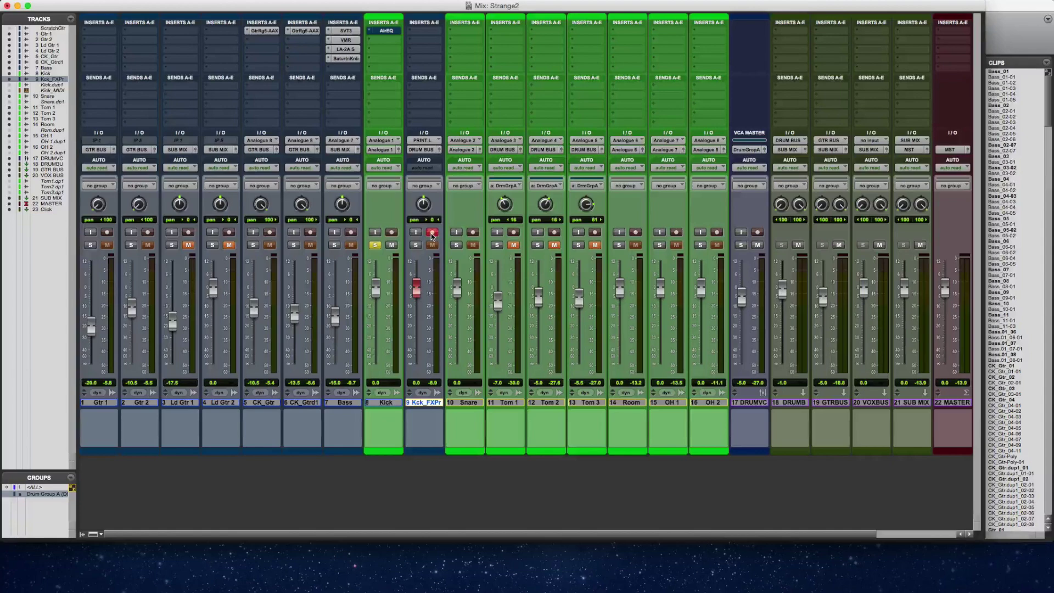
# In the Edit window, record the EQ'd kick onto Kick_FX Print from the session start, then unsolo Kick
pyautogui.press('super+equal')
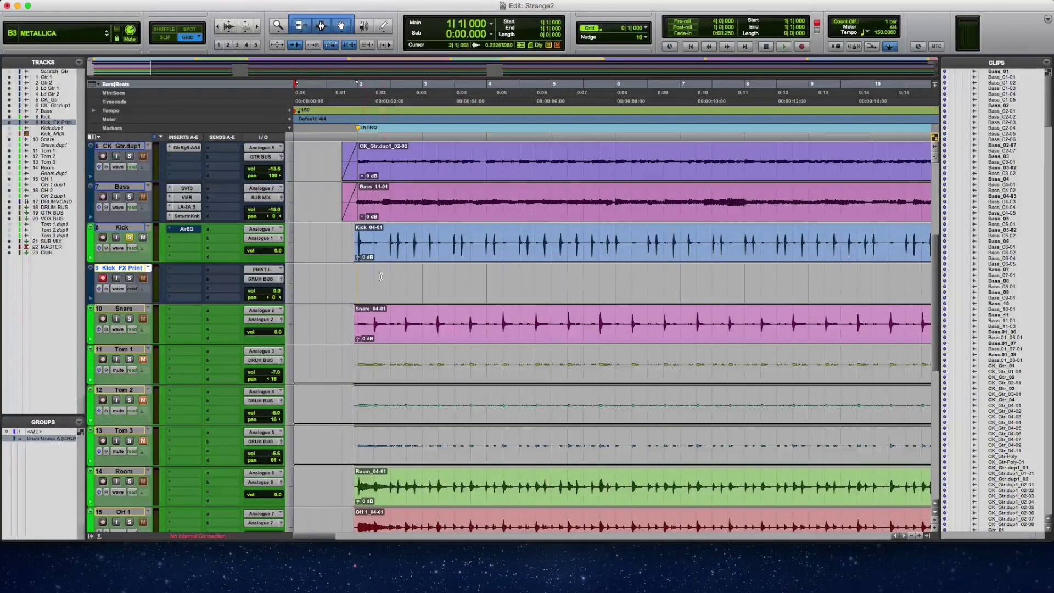
pyautogui.click(347, 280)
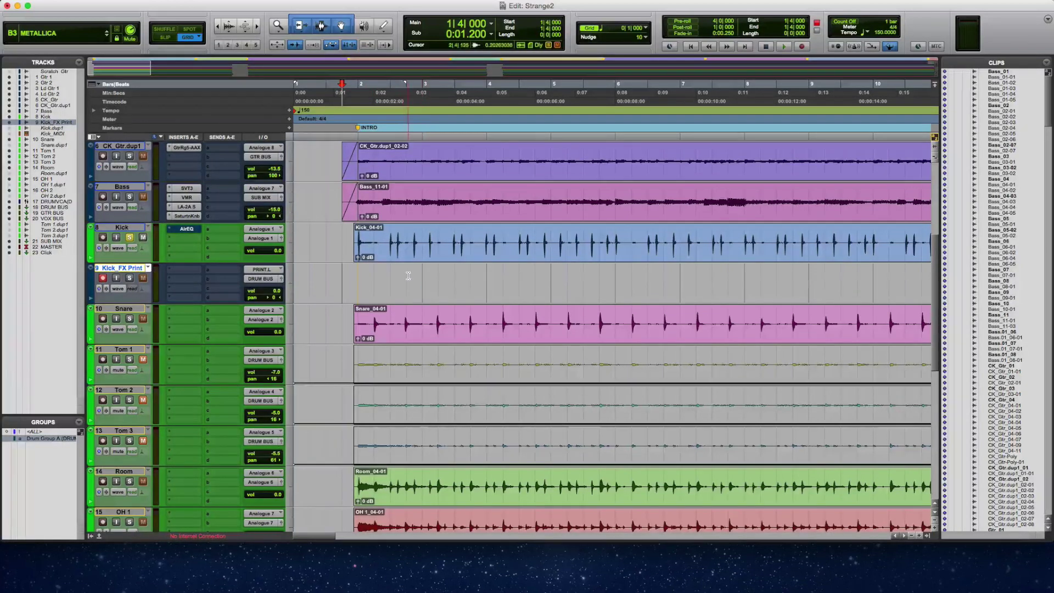
pyautogui.press('super+space')
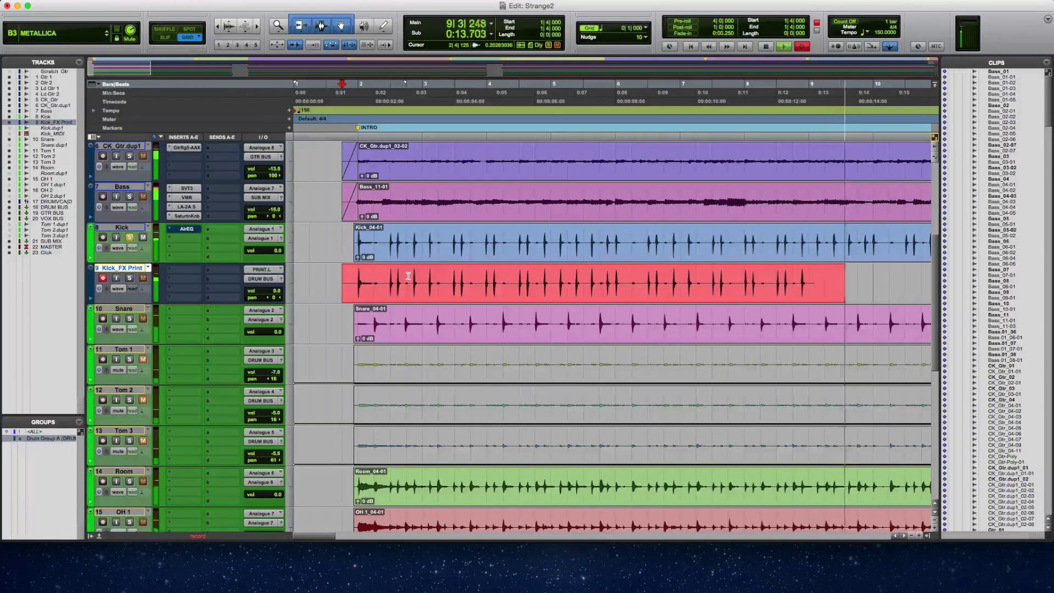
pyautogui.press('space')
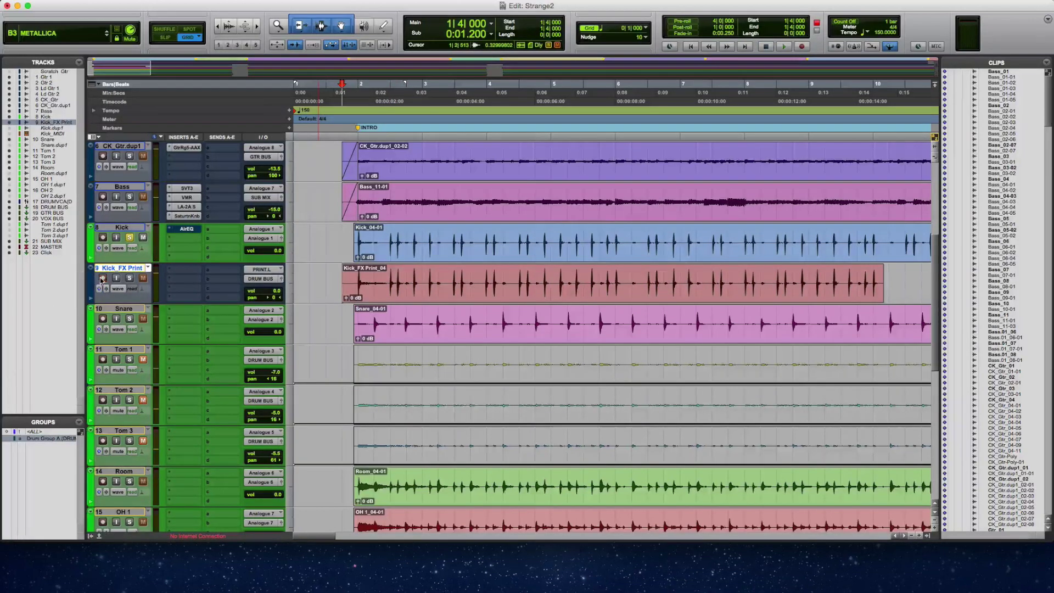
pyautogui.click(129, 237)
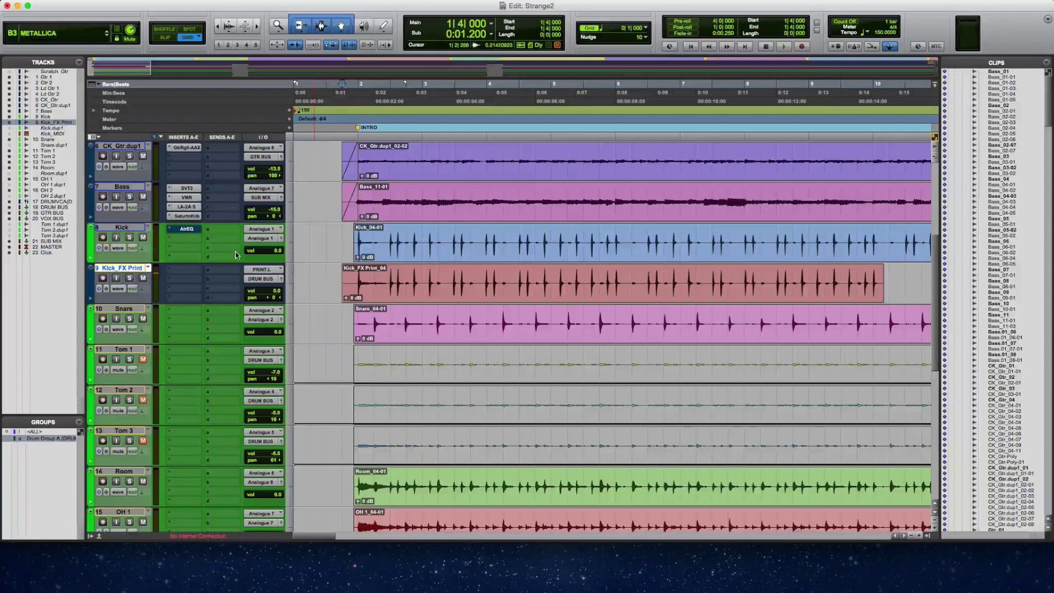
# Change the Kick track's output from Analogue 1 to DRUM BUS and solo Kick again
pyautogui.click(267, 240)
pyautogui.moveTo(267, 240)
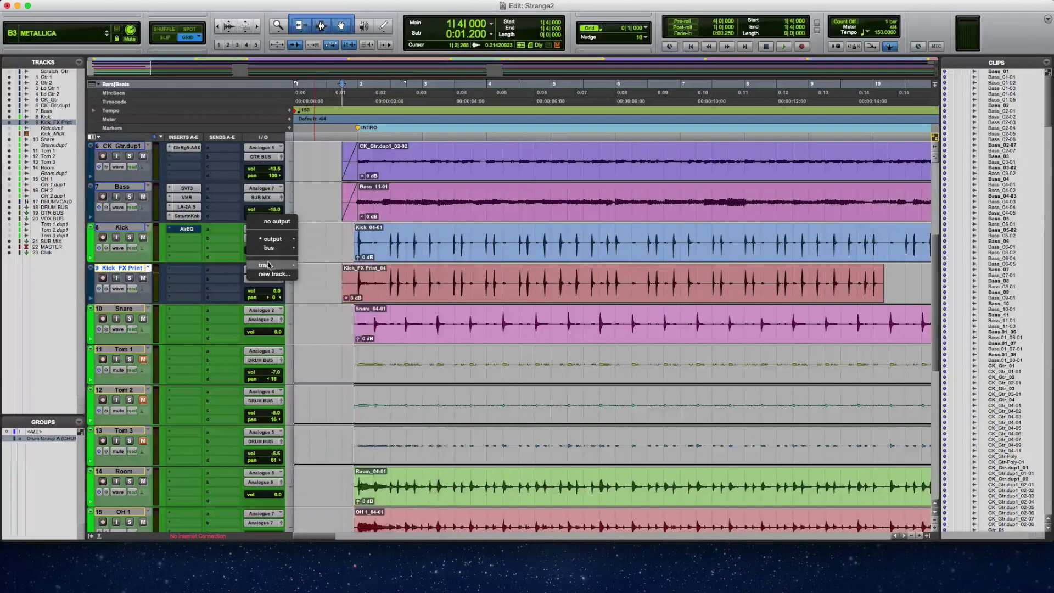
pyautogui.moveTo(269, 265)
pyautogui.click(324, 313)
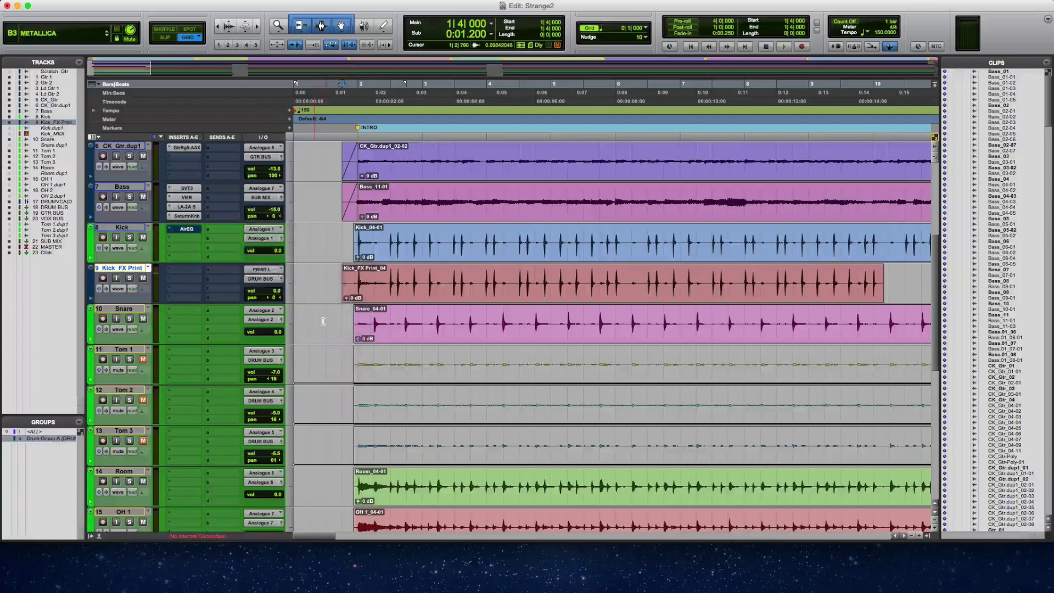
pyautogui.click(130, 237)
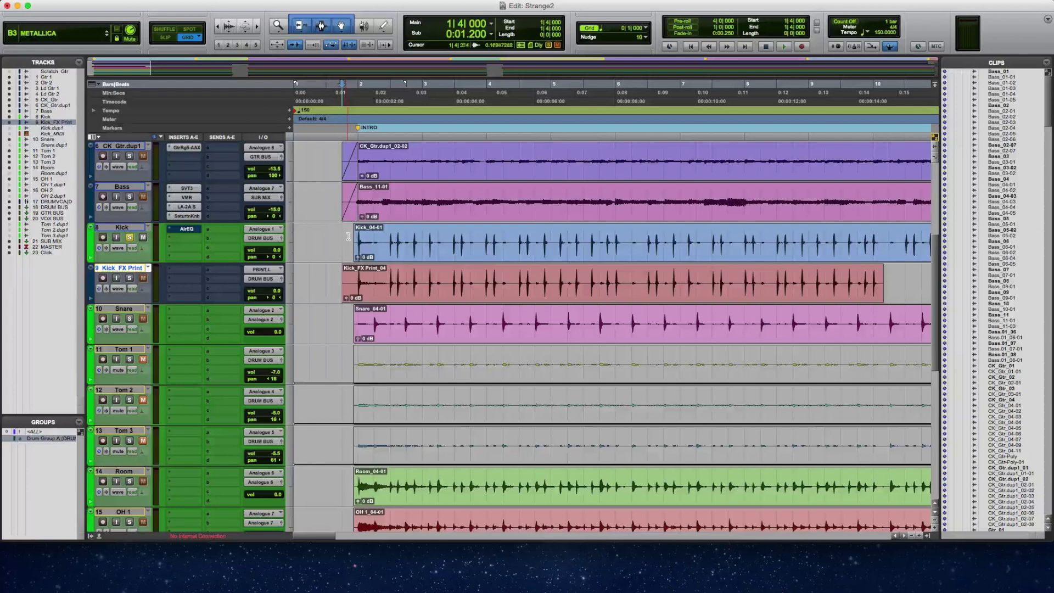
# Play the session twice from the start to listen to the kick
pyautogui.press('space')
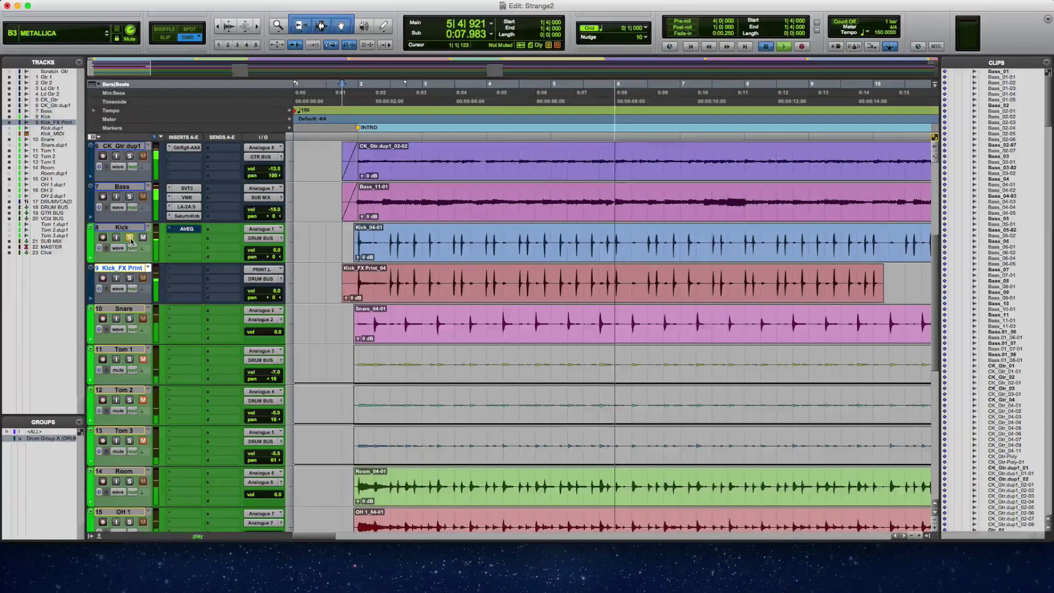
pyautogui.press('space')
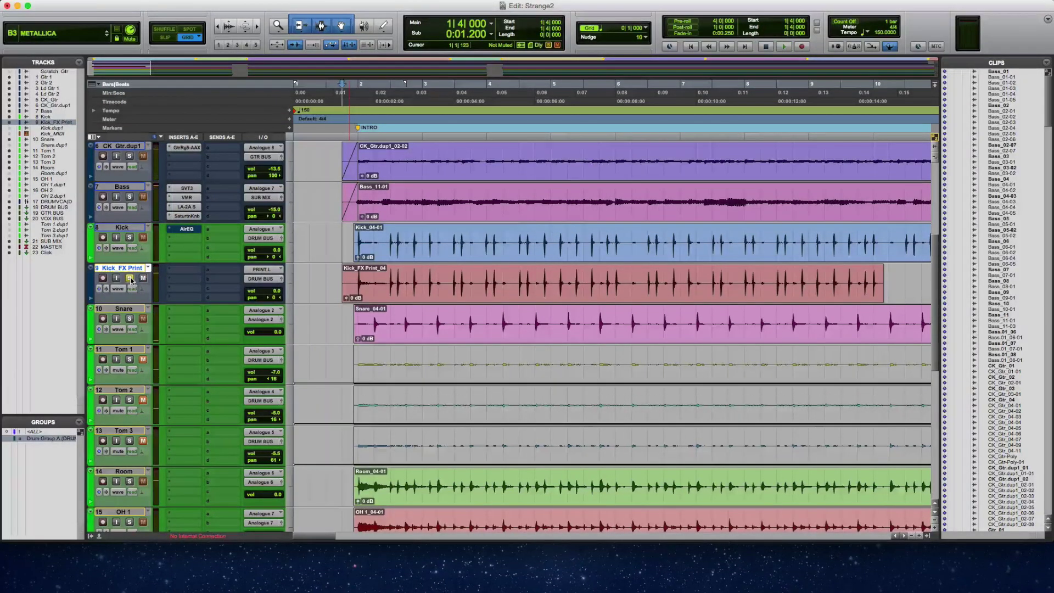
pyautogui.press('space')
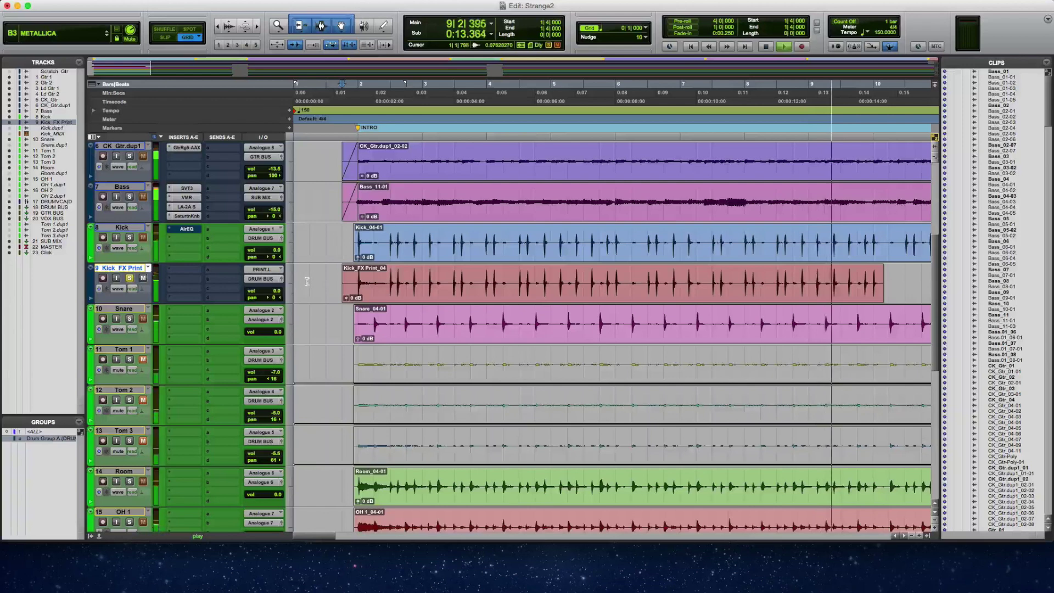
pyautogui.press('space')
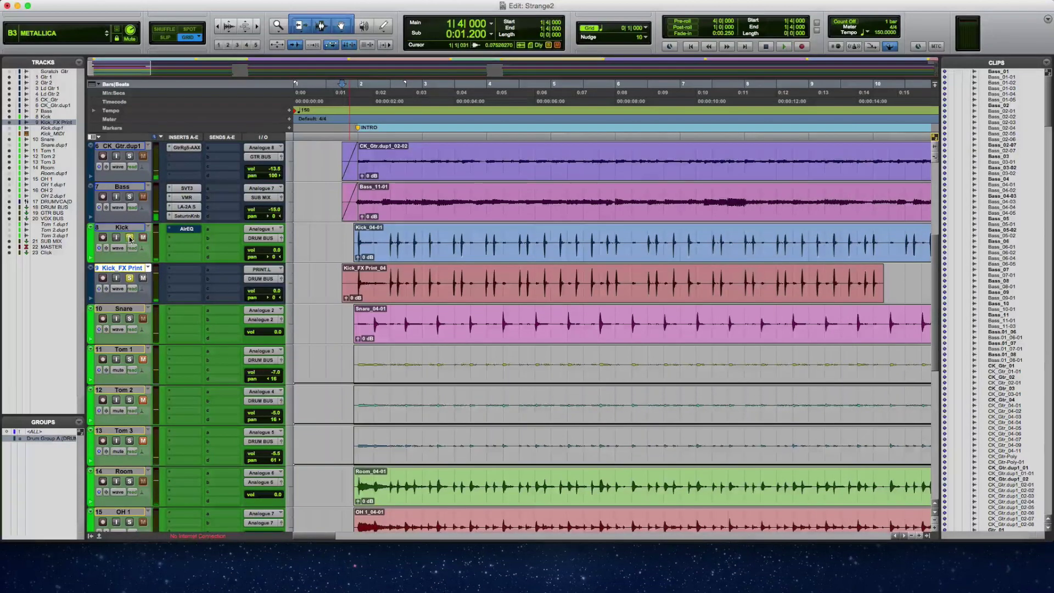
# A/B the original Kick against the printed Kick_FX Print, ending with Kick_FX Print soloed
pyautogui.click(131, 237)
pyautogui.click(131, 278)
pyautogui.press('space')
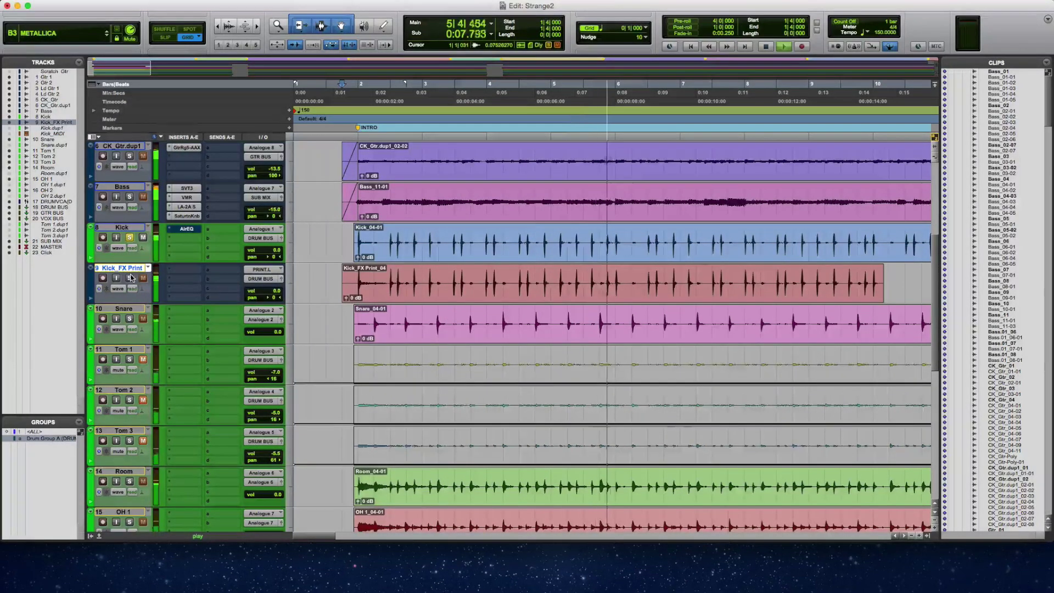
pyautogui.click(129, 277)
pyautogui.press('space')
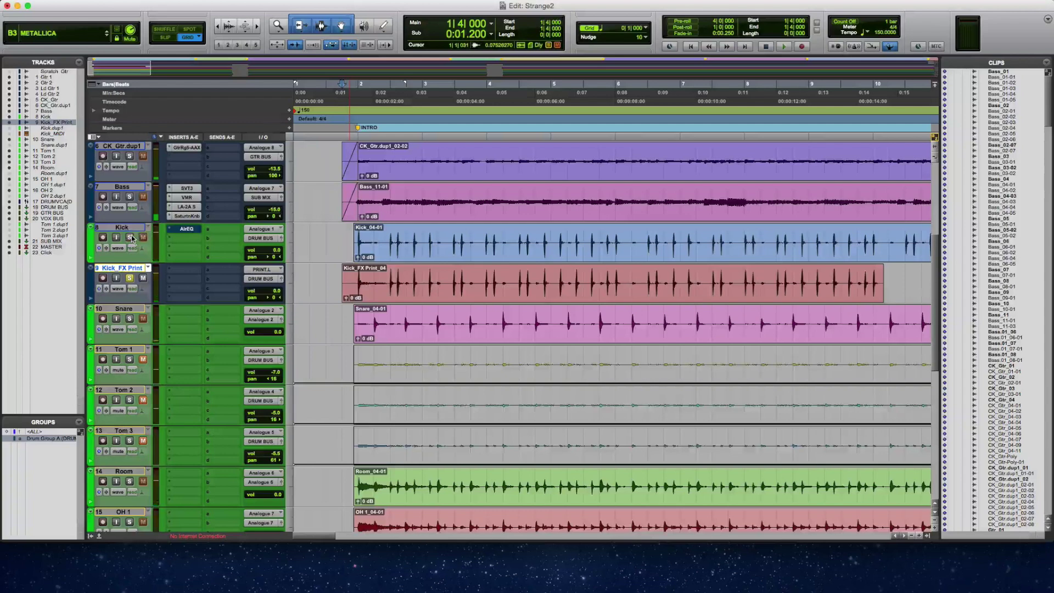
pyautogui.press('space')
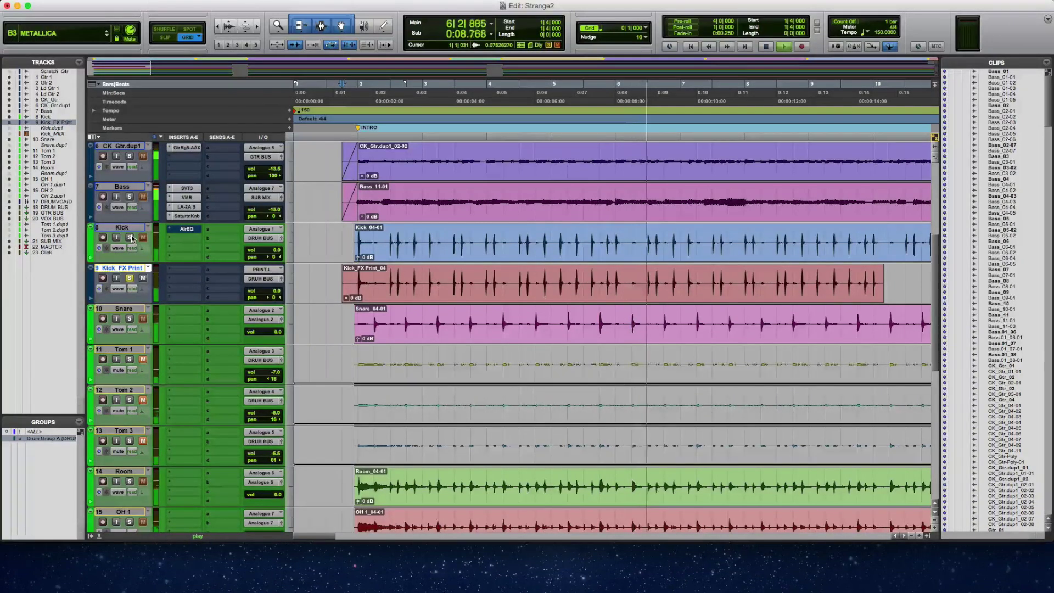
pyautogui.press('space')
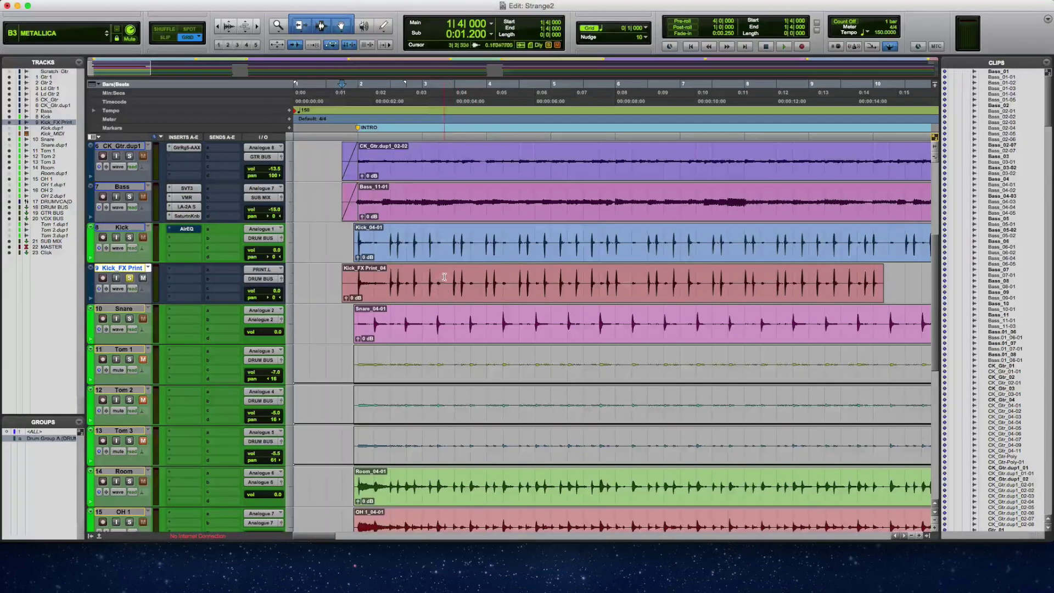
# Select one beat of the Kick_FX Print clip, clear it, then move the solo to Kick
pyautogui.moveTo(455, 283); pyautogui.dragTo(471, 283)
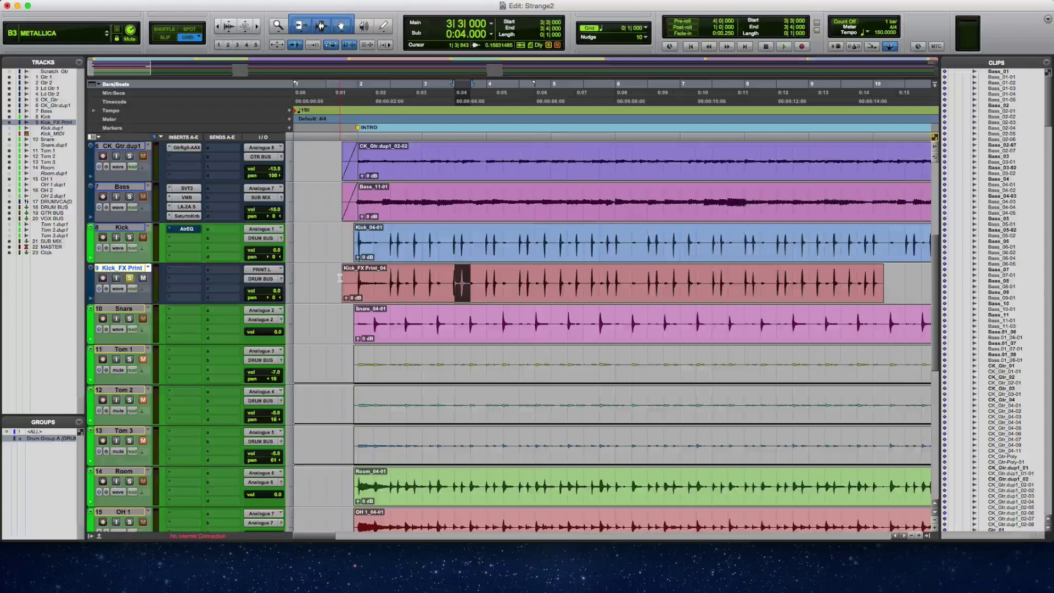
pyautogui.click(343, 234)
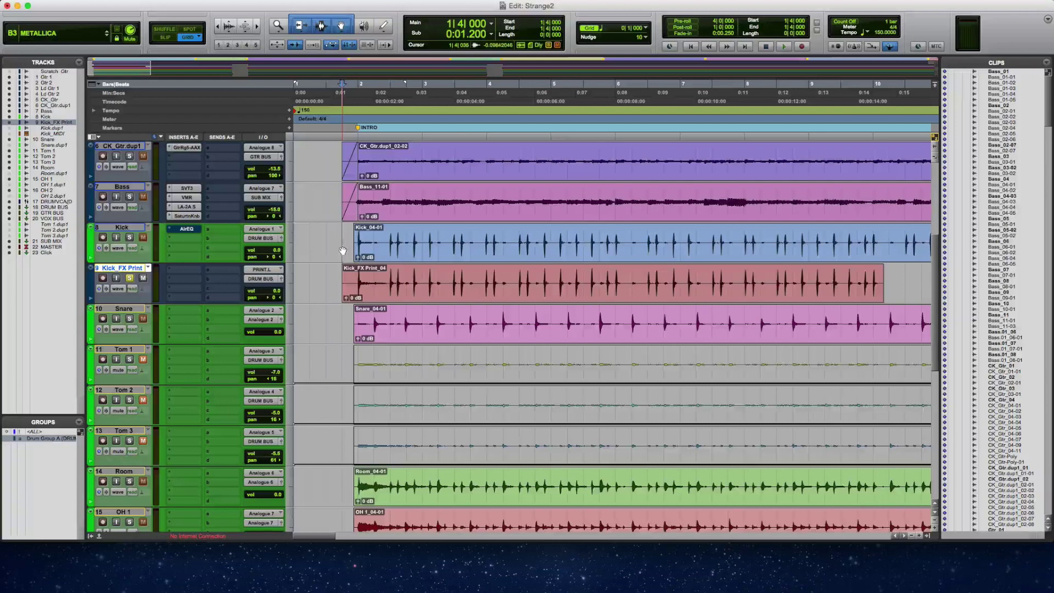
pyautogui.click(129, 237)
pyautogui.click(129, 277)
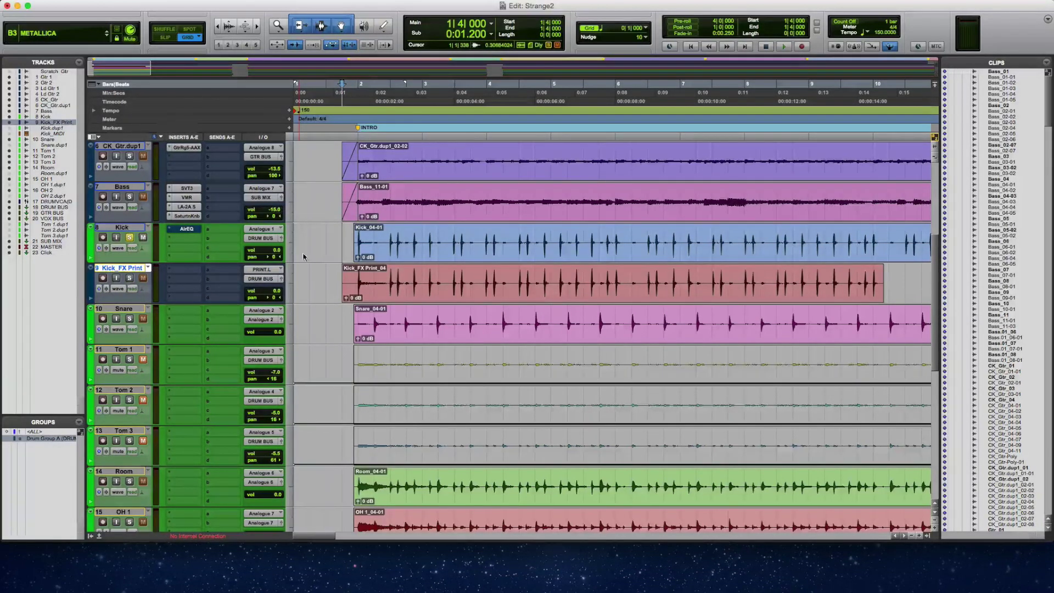